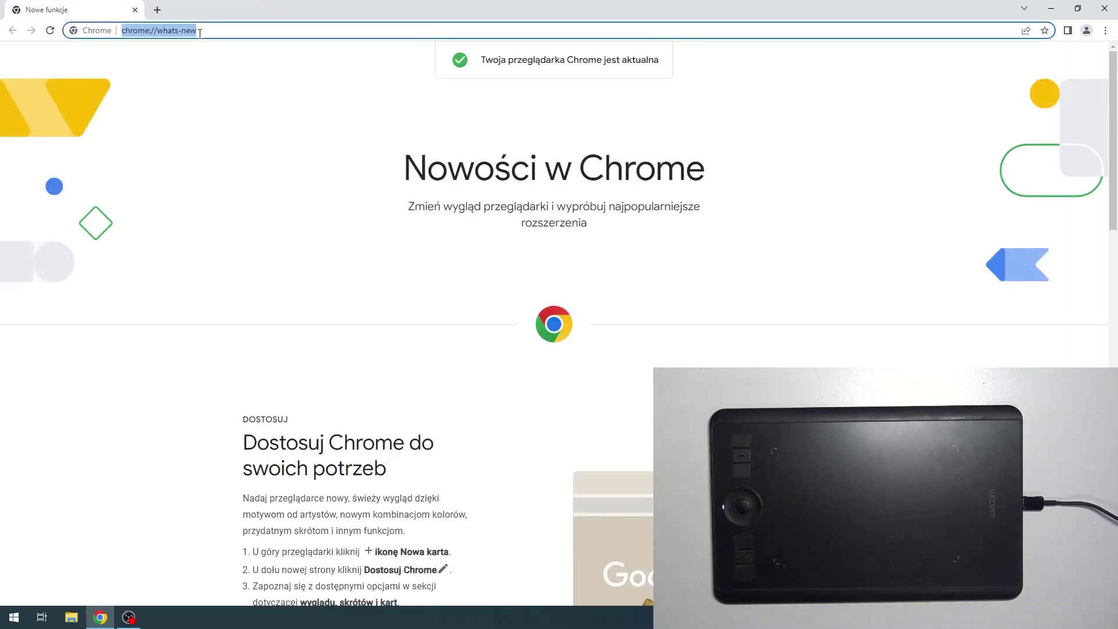
Step: Search Google for 'wacom drivers' and close the 'Sprawdź ustawienia' prompt
type("wa")
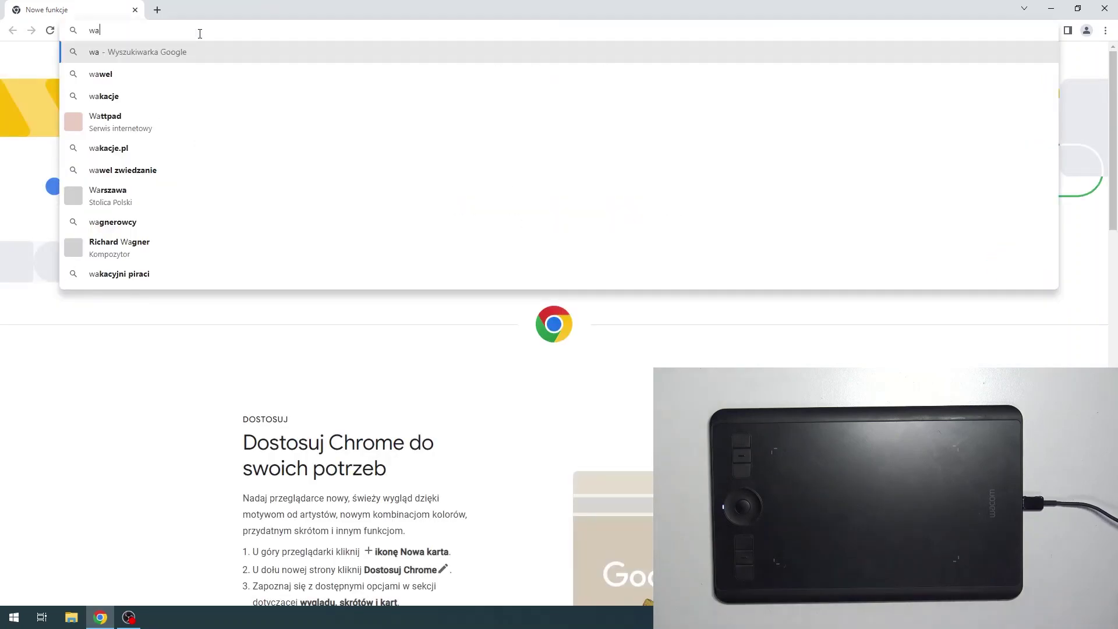
type("com drivers")
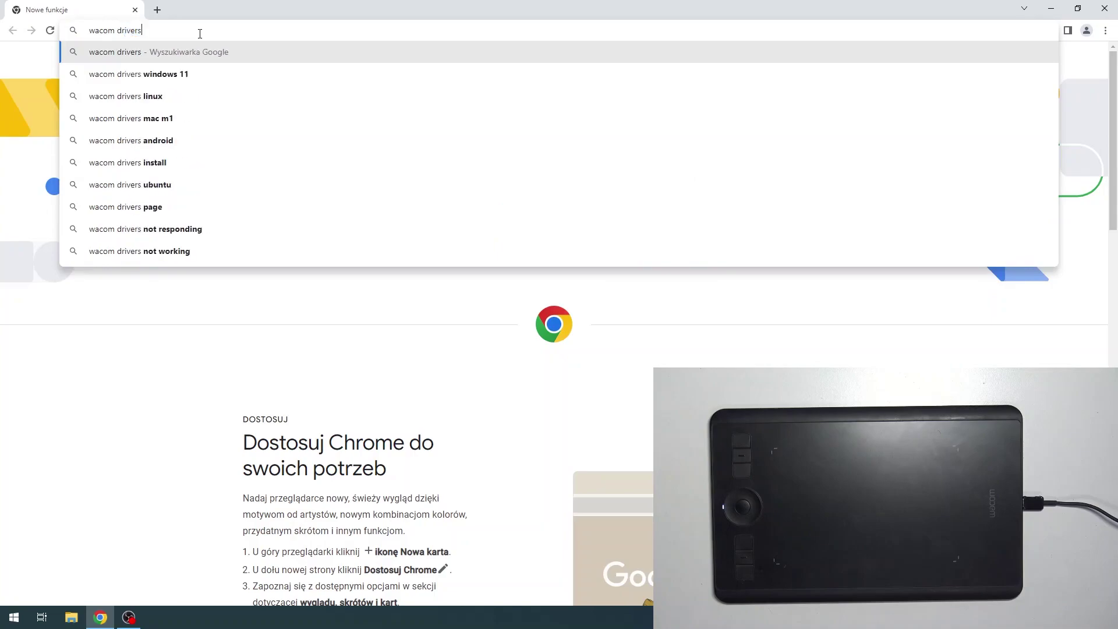
key("Return")
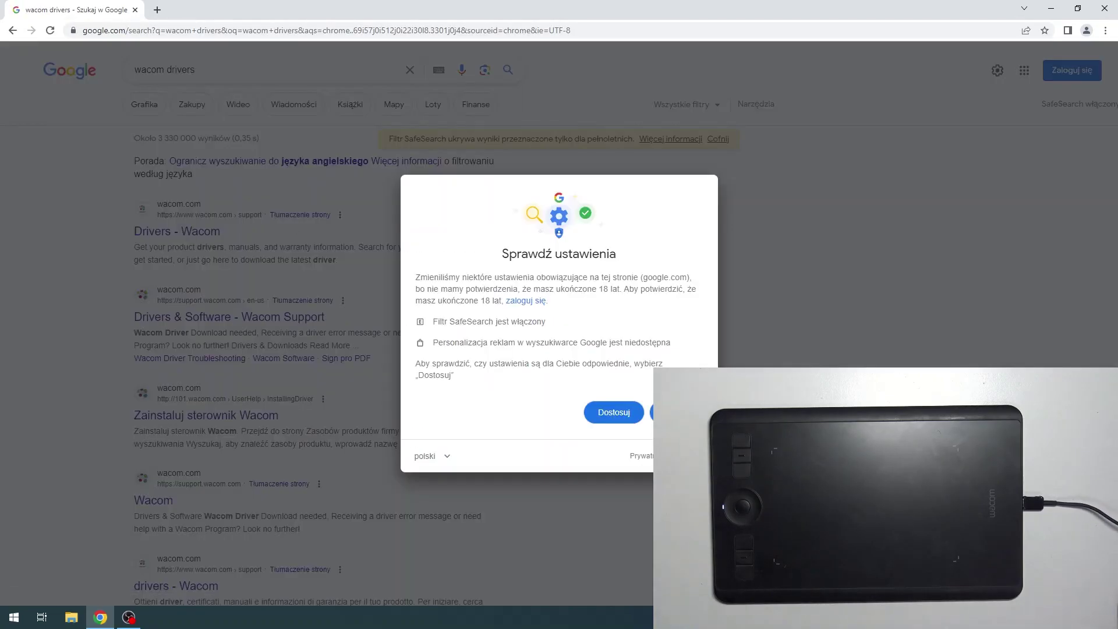
left_click(682, 413)
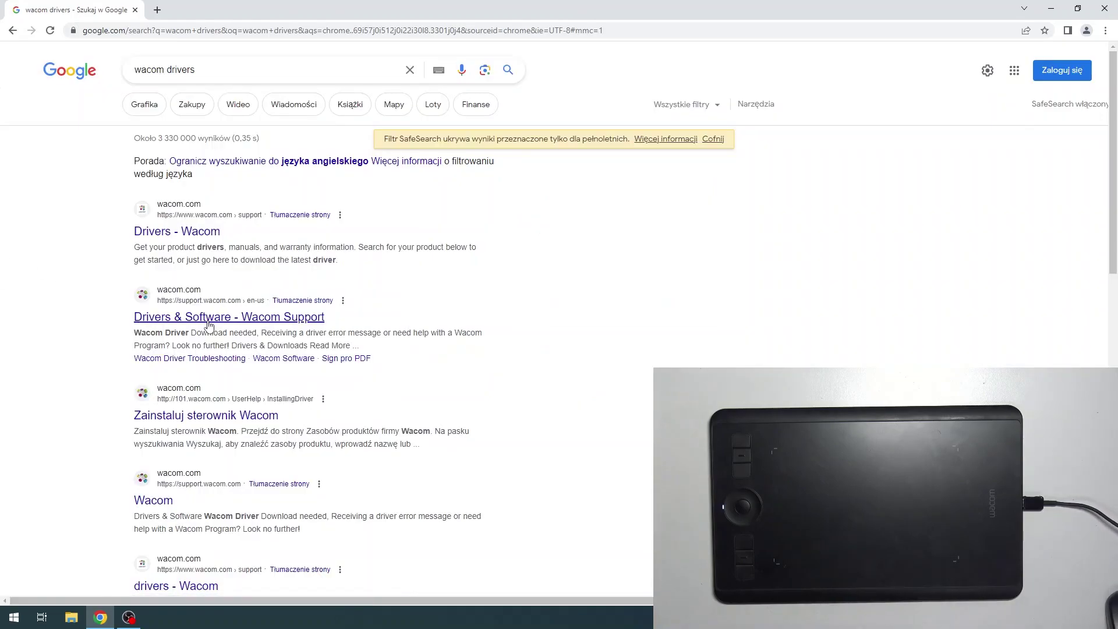
Step: Open the Drivers & Software - Wacom Support result, accept all cookies, and go to Drivers & Downloads
left_click(184, 322)
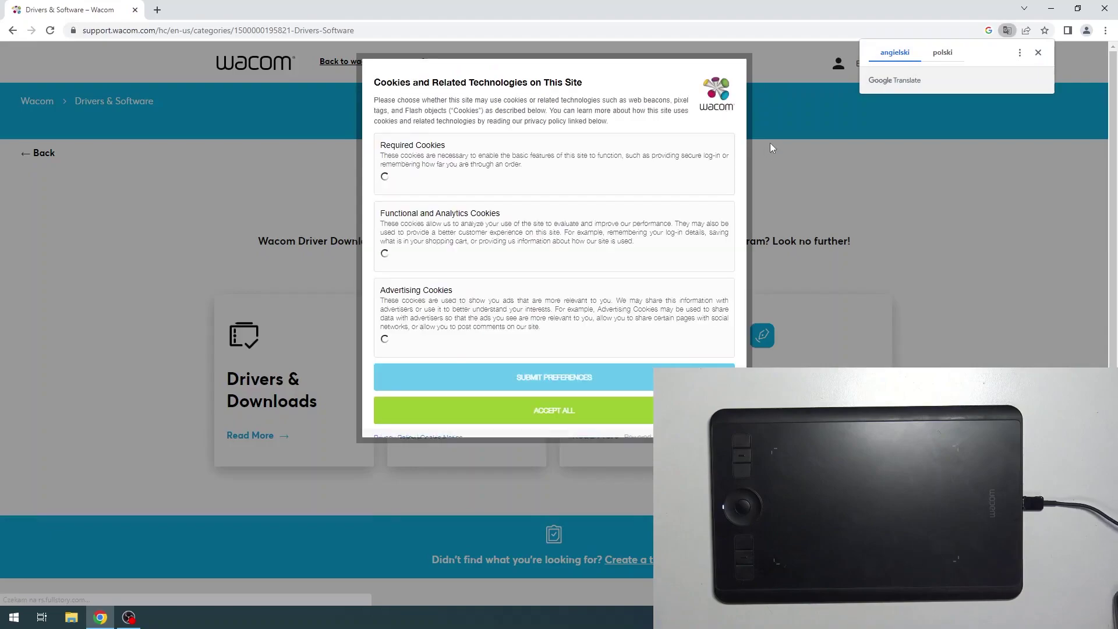
left_click(583, 417)
left_click(567, 163)
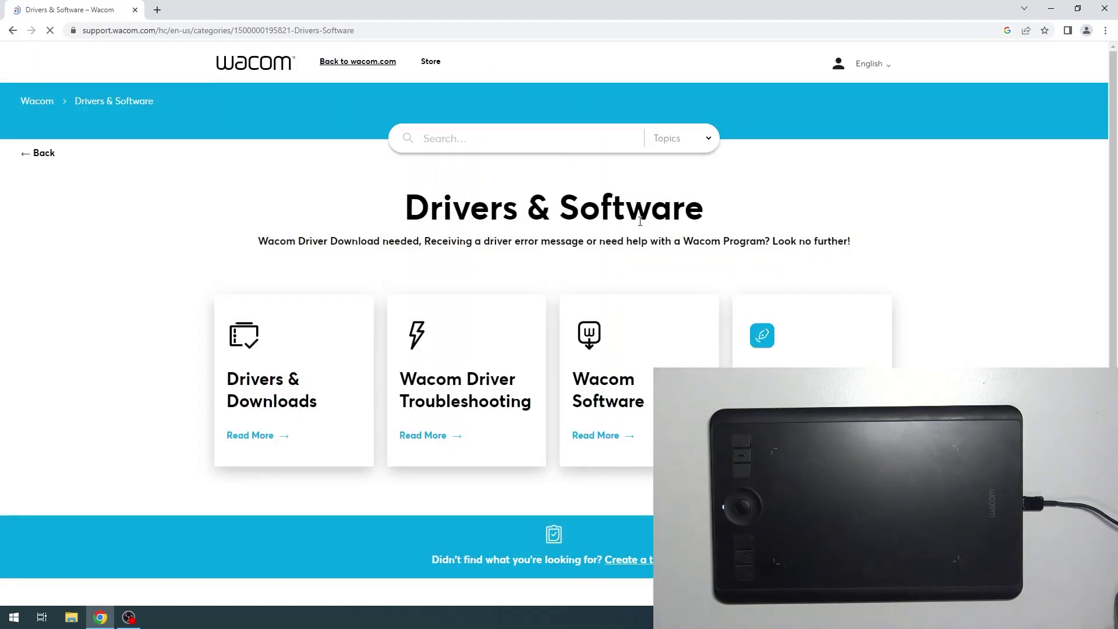
scroll(488, 244, "down", 3)
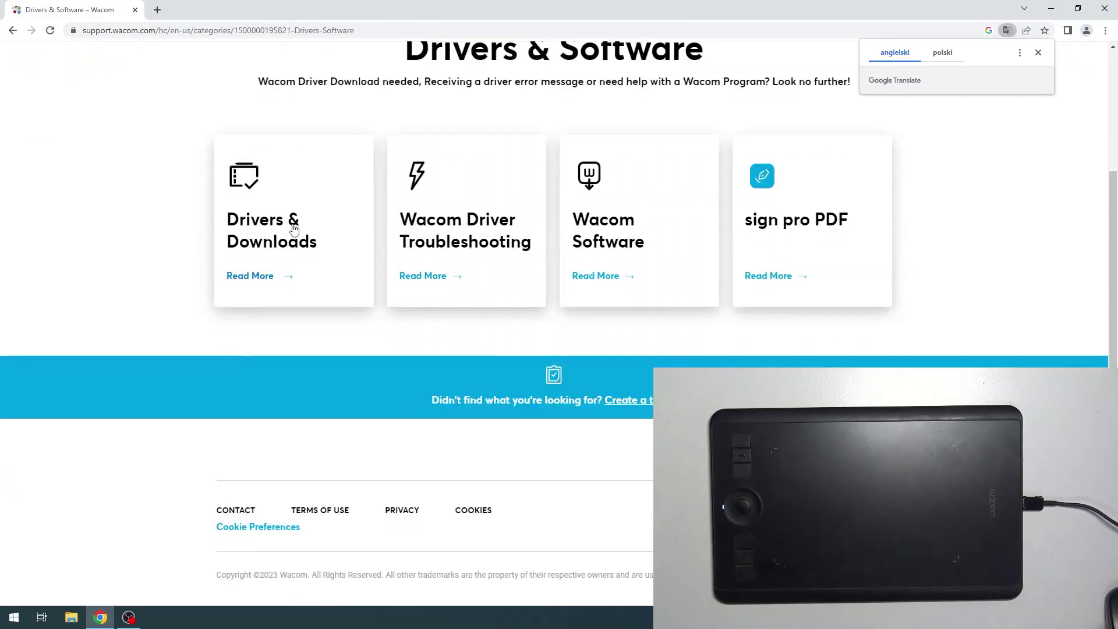
left_click(280, 257)
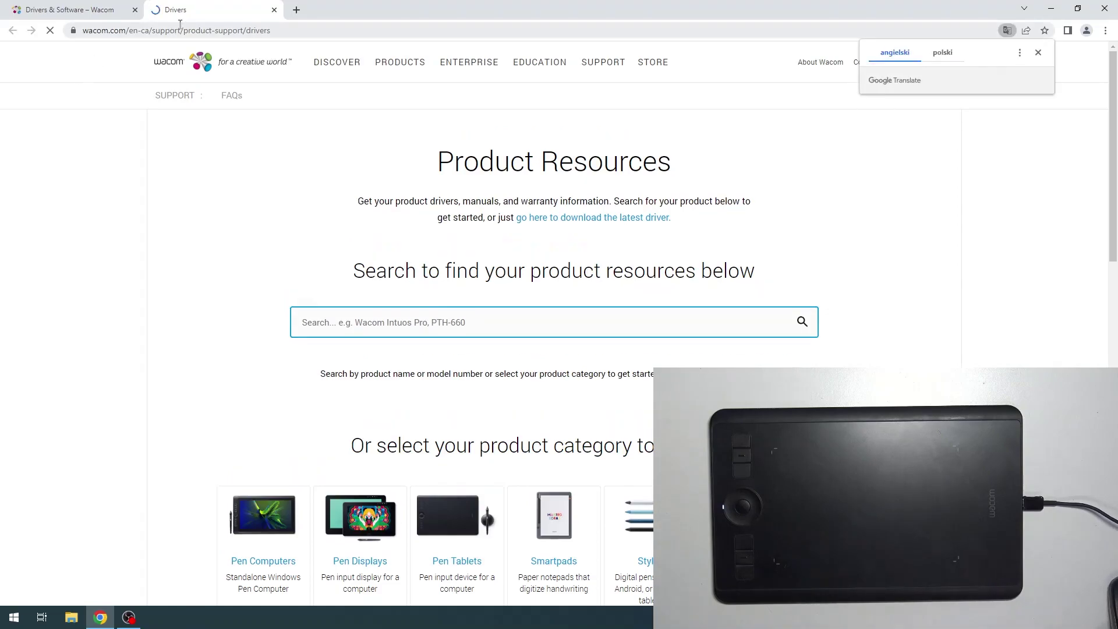
Step: Choose the Pen Tablets category and select Intuos Pro M from the product list
scroll(411, 291, "down", 3)
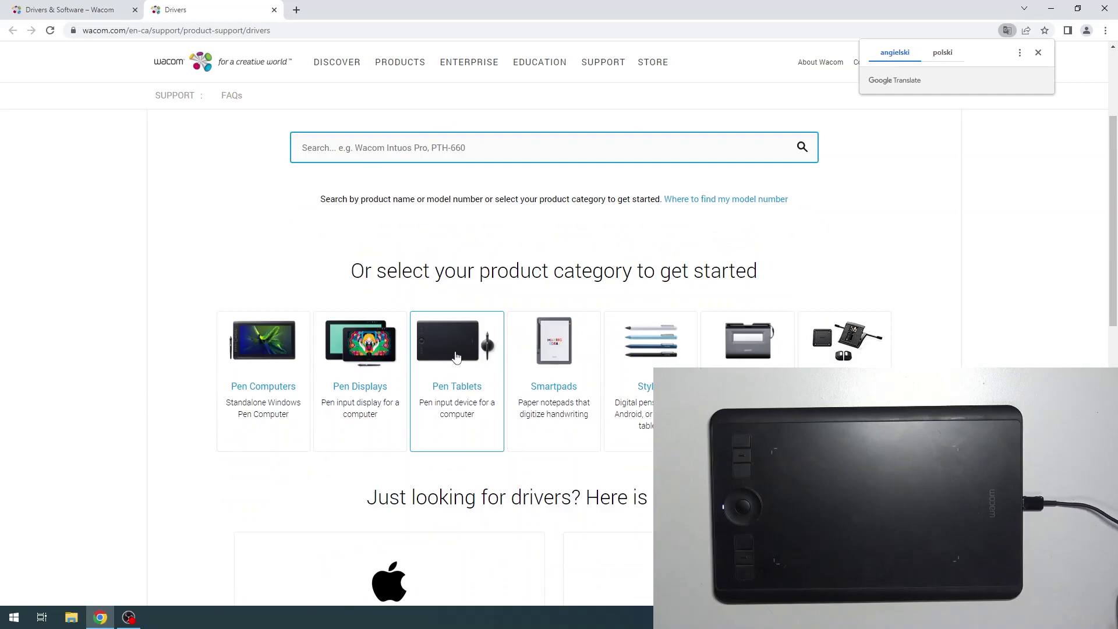
left_click(460, 349)
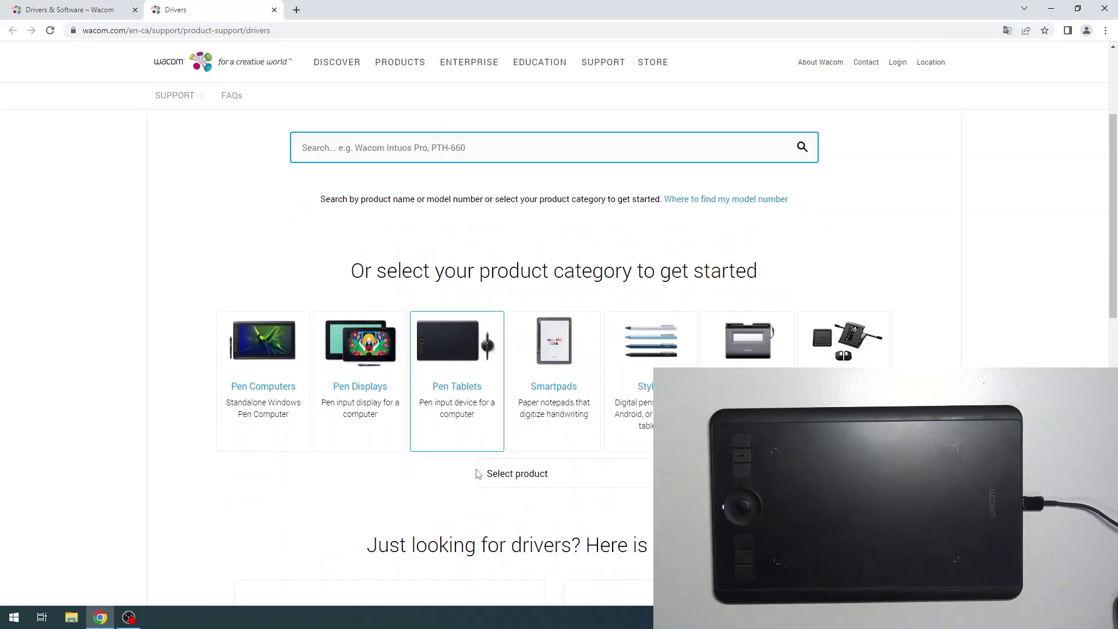
scroll(485, 411, "down", 4)
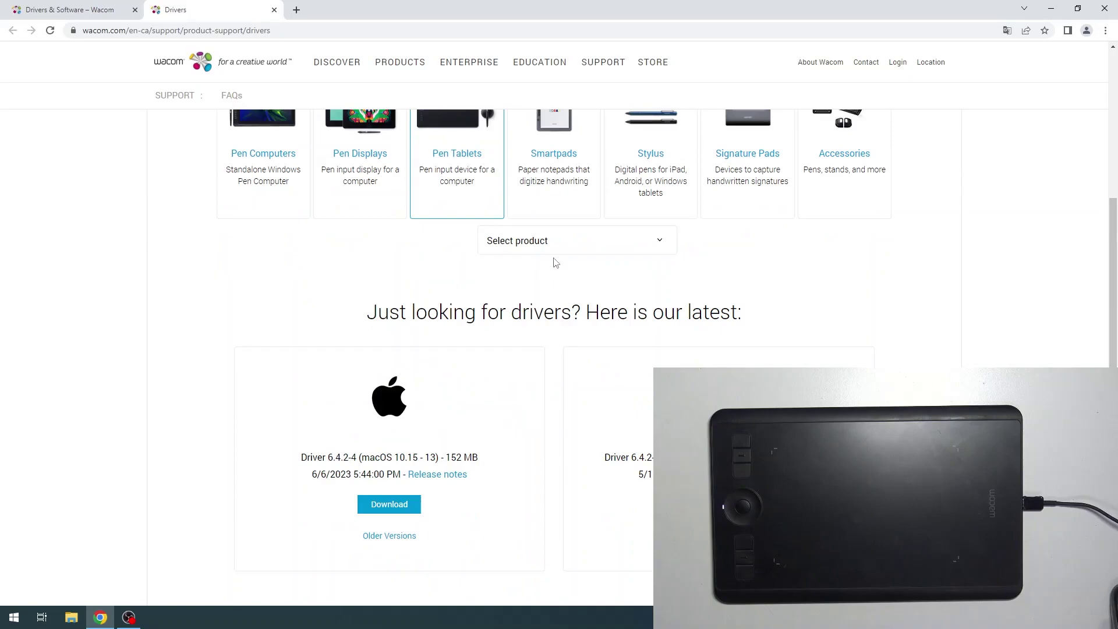
left_click(563, 250)
scroll(589, 293, "down", 2)
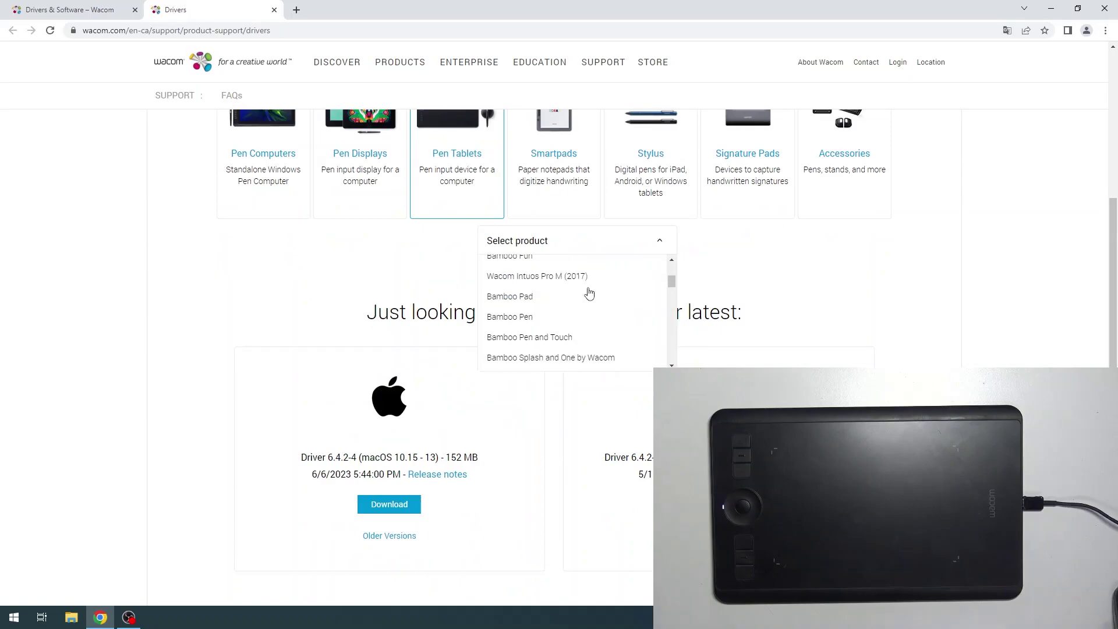
scroll(589, 293, "down", 6)
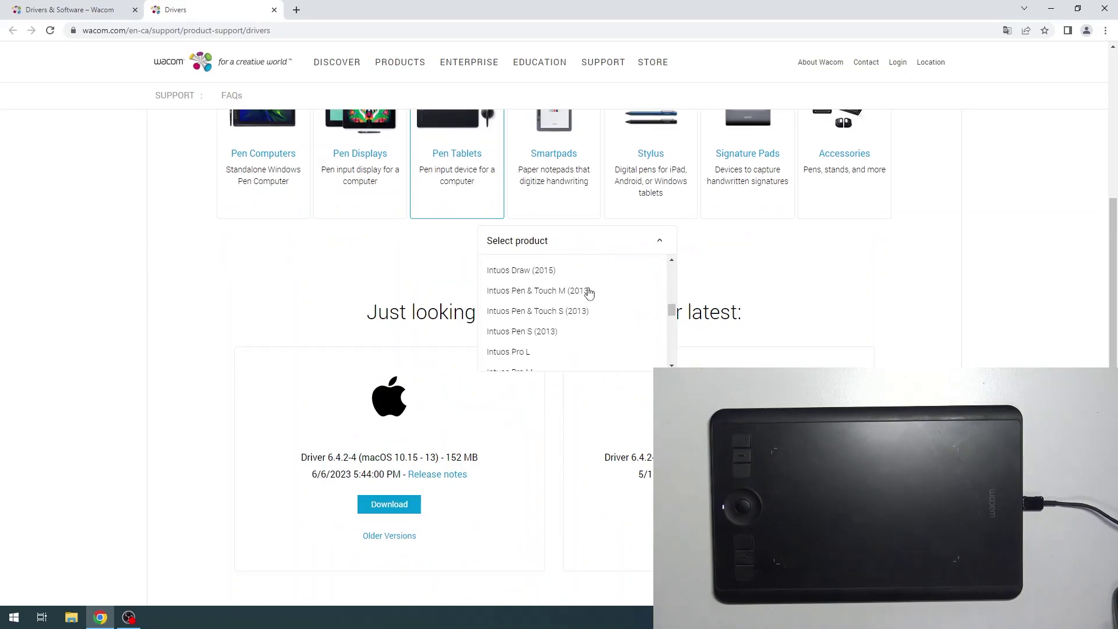
scroll(590, 293, "up", 4)
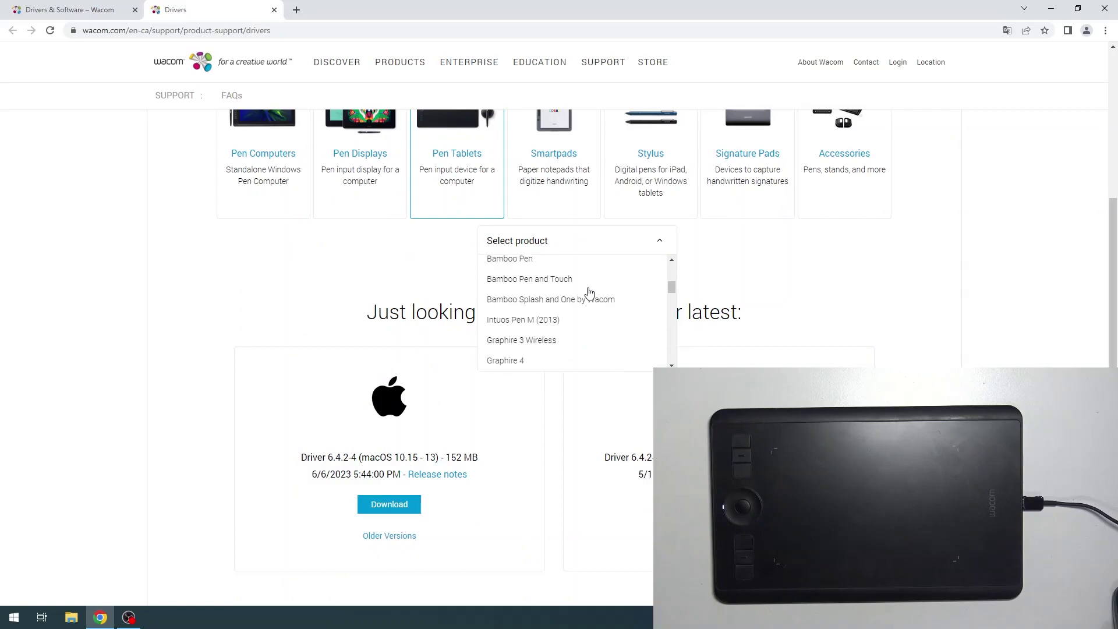
scroll(588, 293, "down", 4)
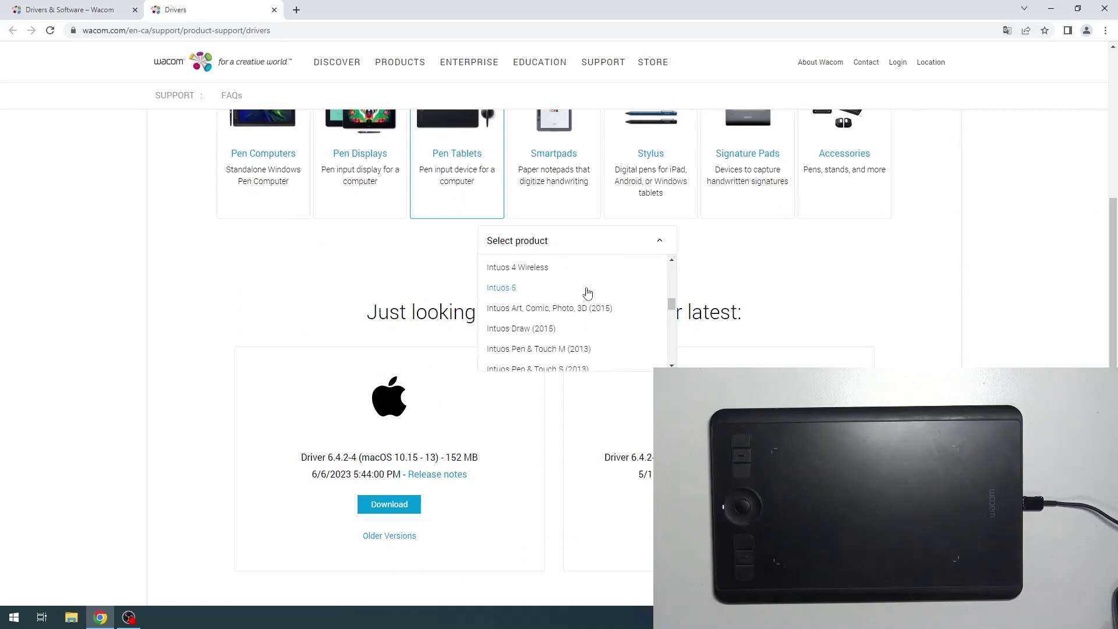
scroll(587, 291, "down", 2)
left_click(549, 320)
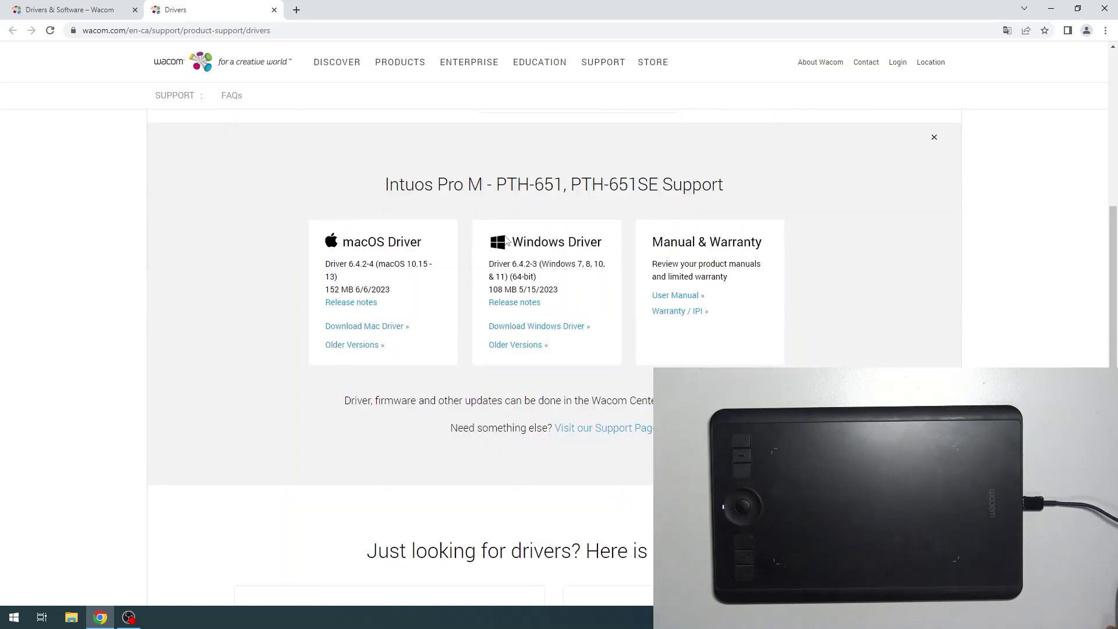
Step: Confirm the Intuos Pro M Windows driver download and run the 108 MB WacomTablet installer
left_click(537, 327)
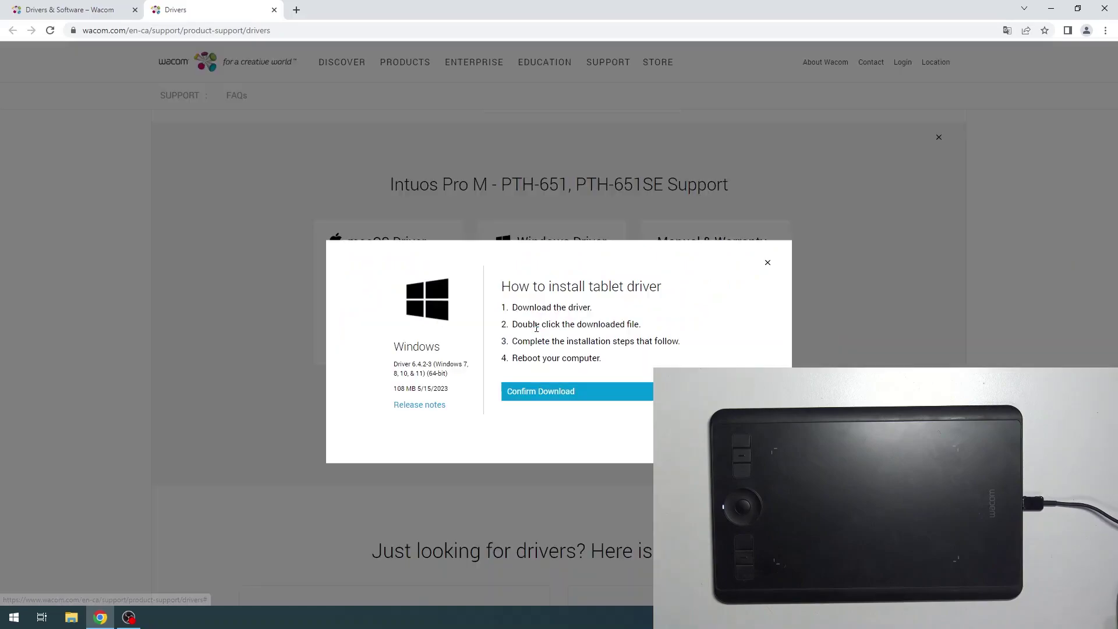
left_click(541, 395)
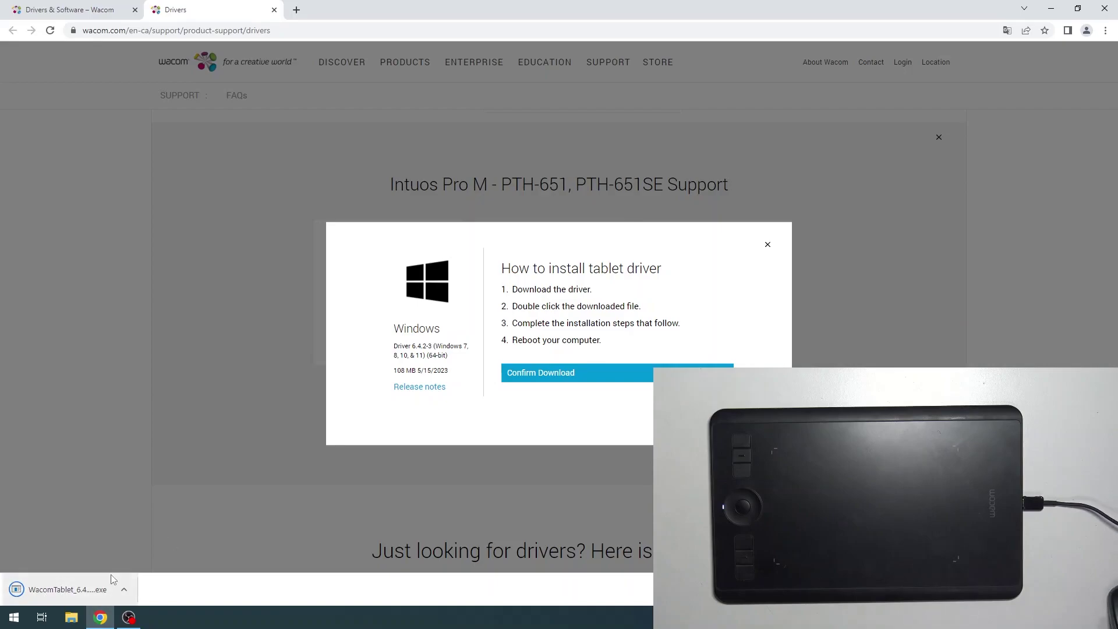
left_click(82, 590)
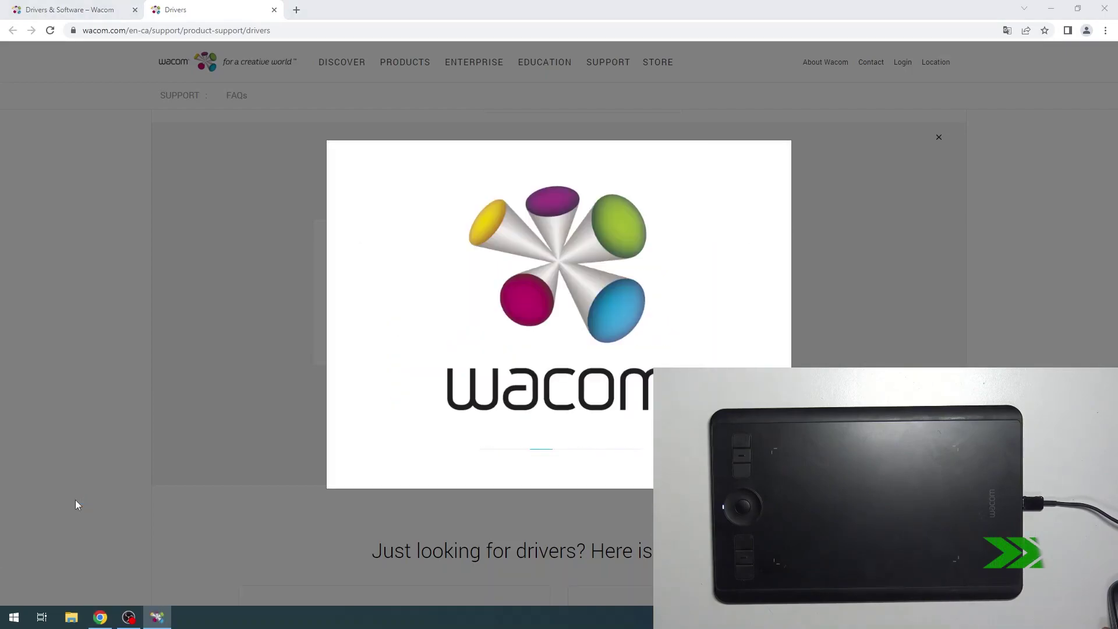
Step: Close Chrome, move the licence window aside, and accept the licence with Akceptuj to install
left_click(1105, 9)
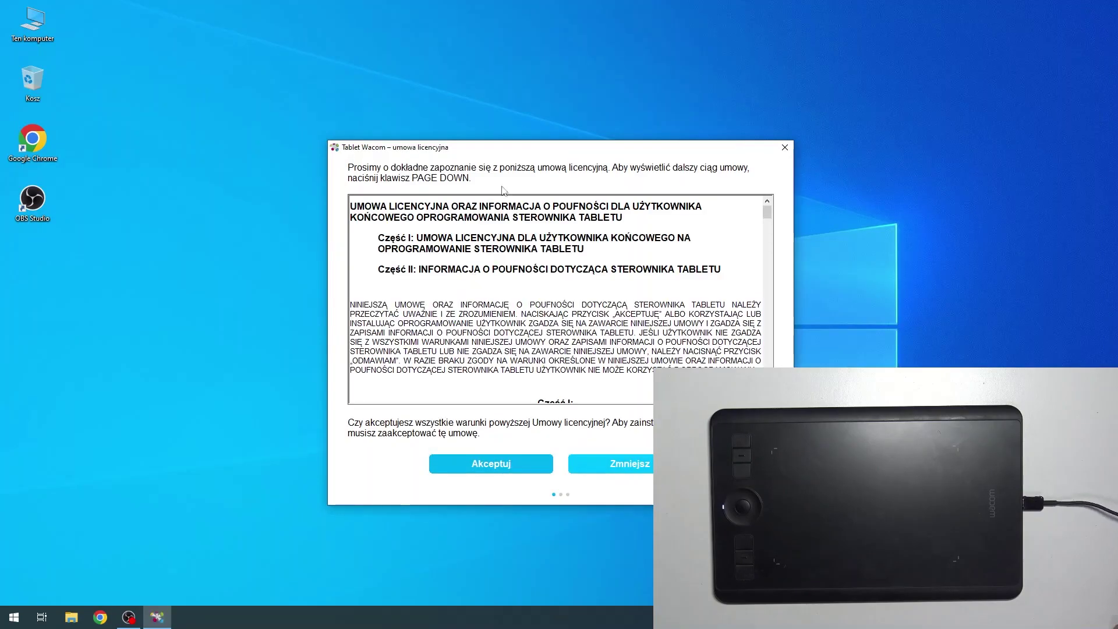
left_click_drag(526, 152, 315, 53)
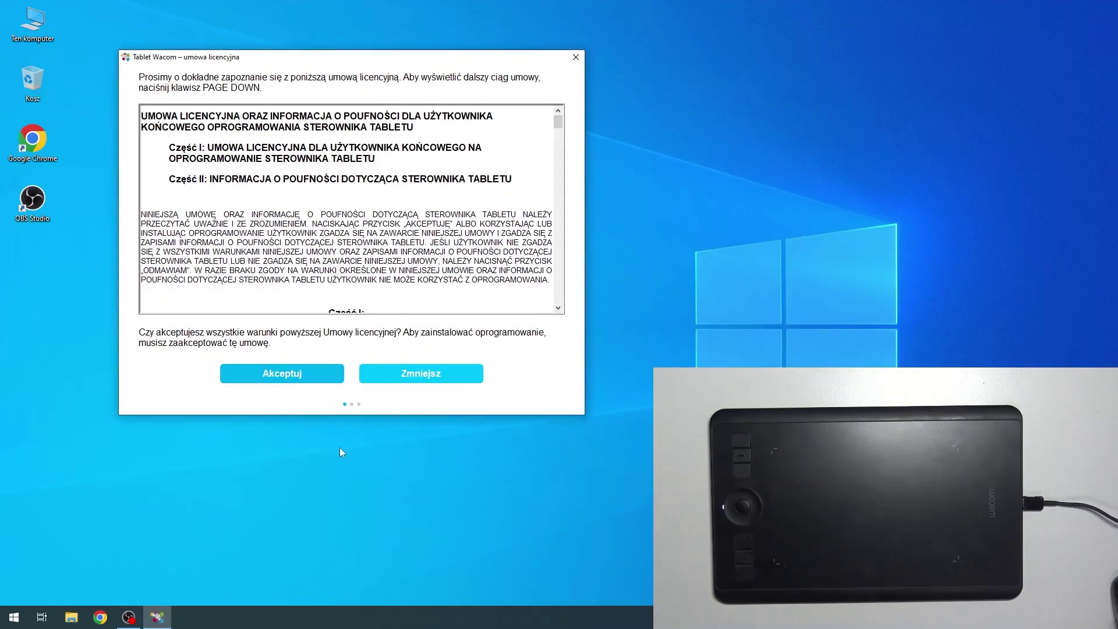
left_click(328, 381)
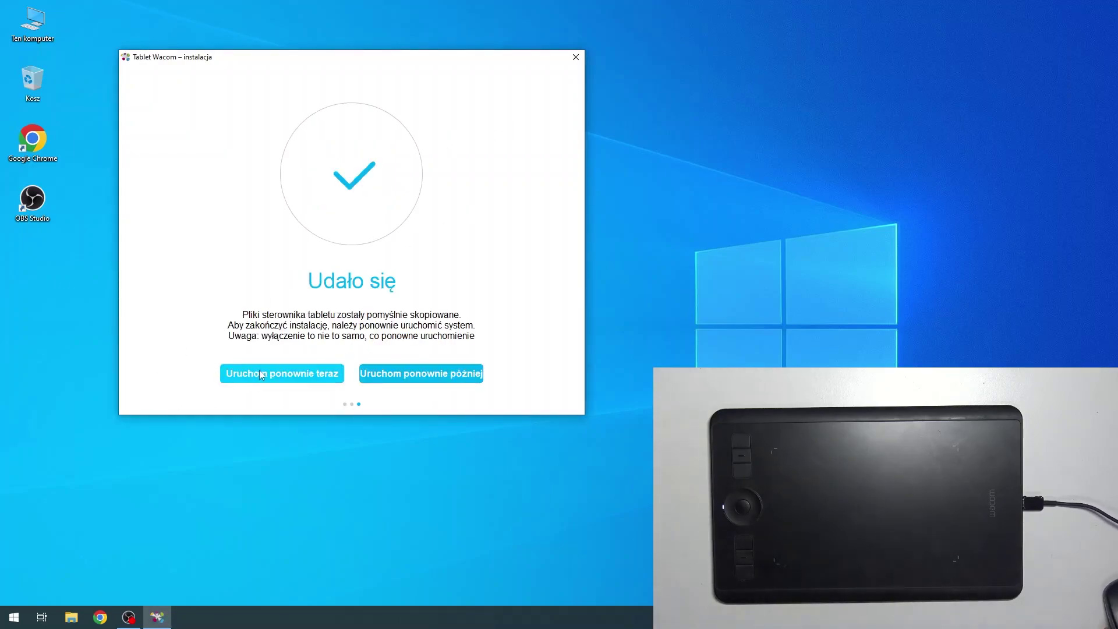
Step: Minimize OBS and choose 'Uruchom ponownie później' to close the installer without restarting
left_click(128, 618)
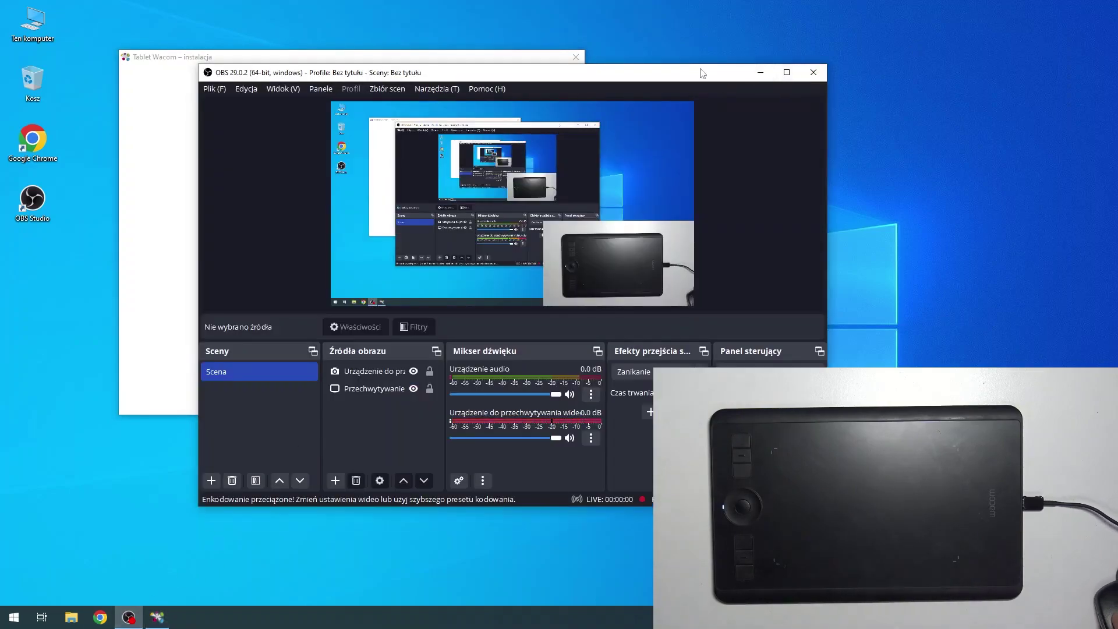
left_click_drag(707, 75, 695, 47)
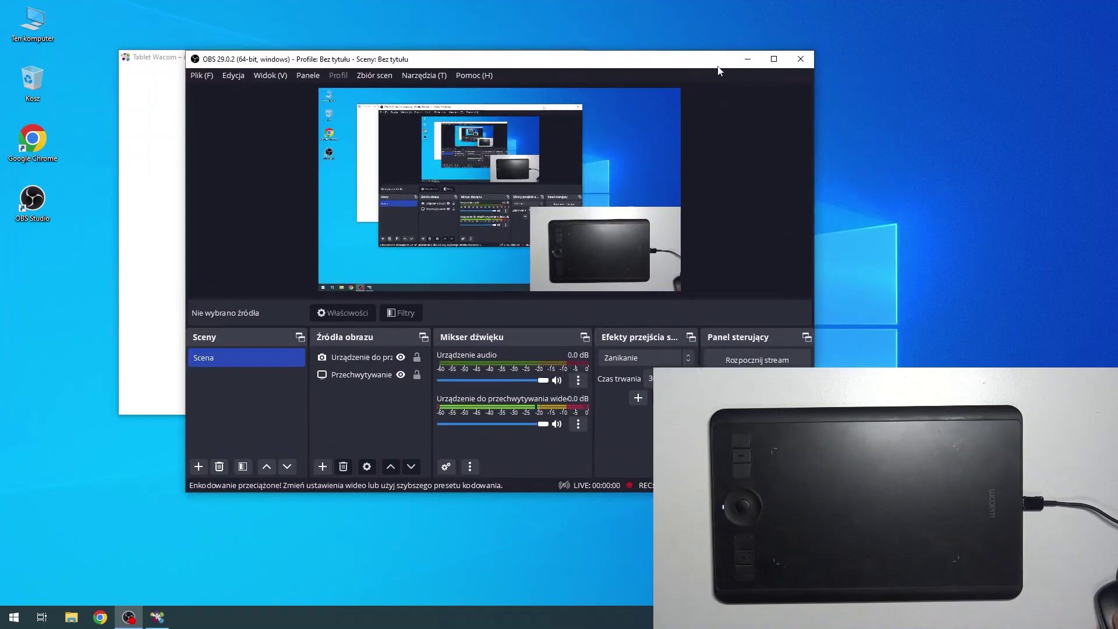
left_click(750, 45)
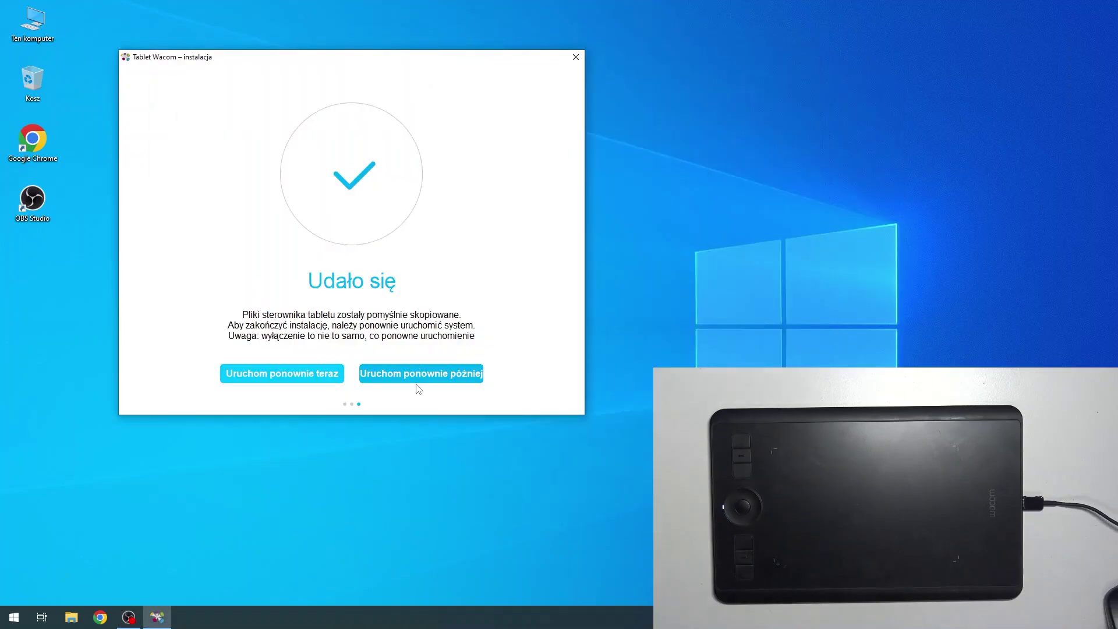
left_click(417, 378)
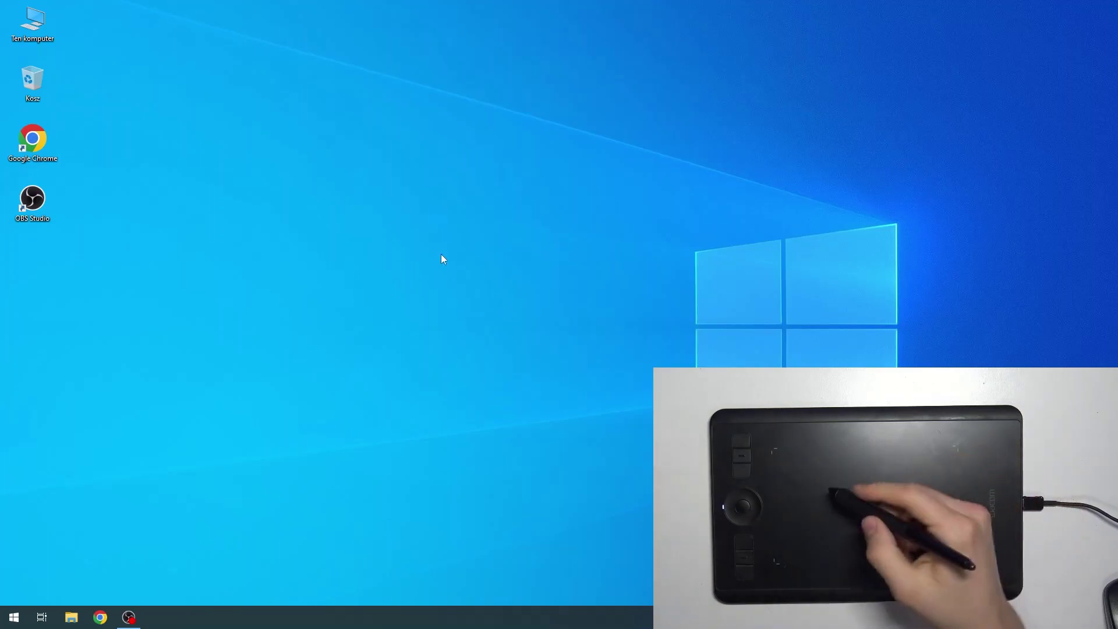
Step: Tap and draw strokes on the desktop with the pen, then bring up the Start menu
left_click(401, 281)
left_click_drag(409, 303, 384, 321)
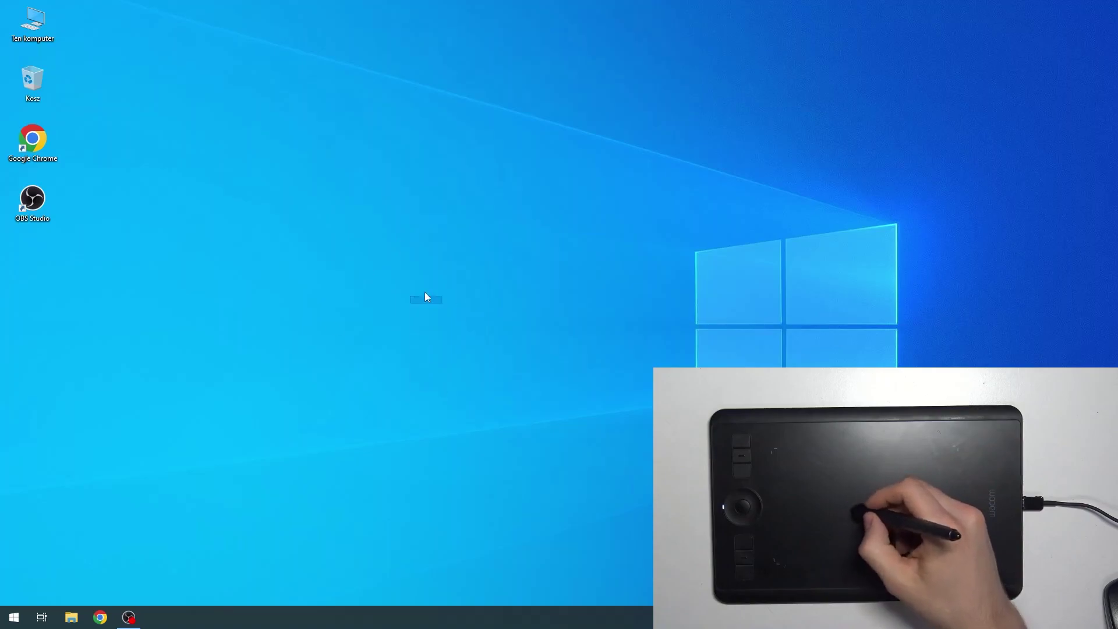
left_click_drag(303, 302, 411, 416)
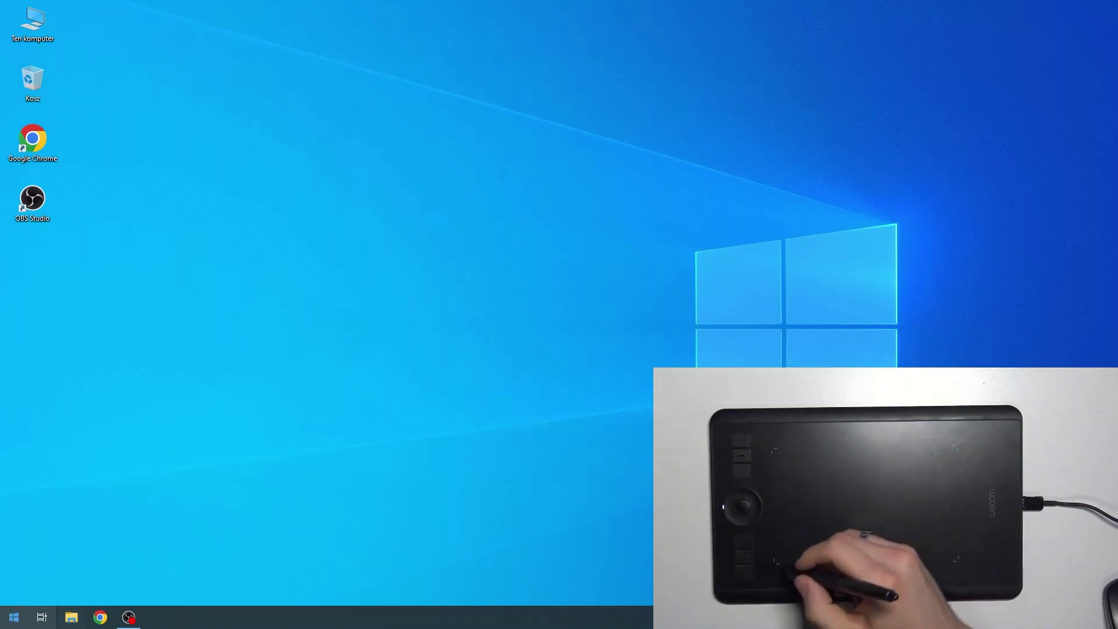
left_click(14, 619)
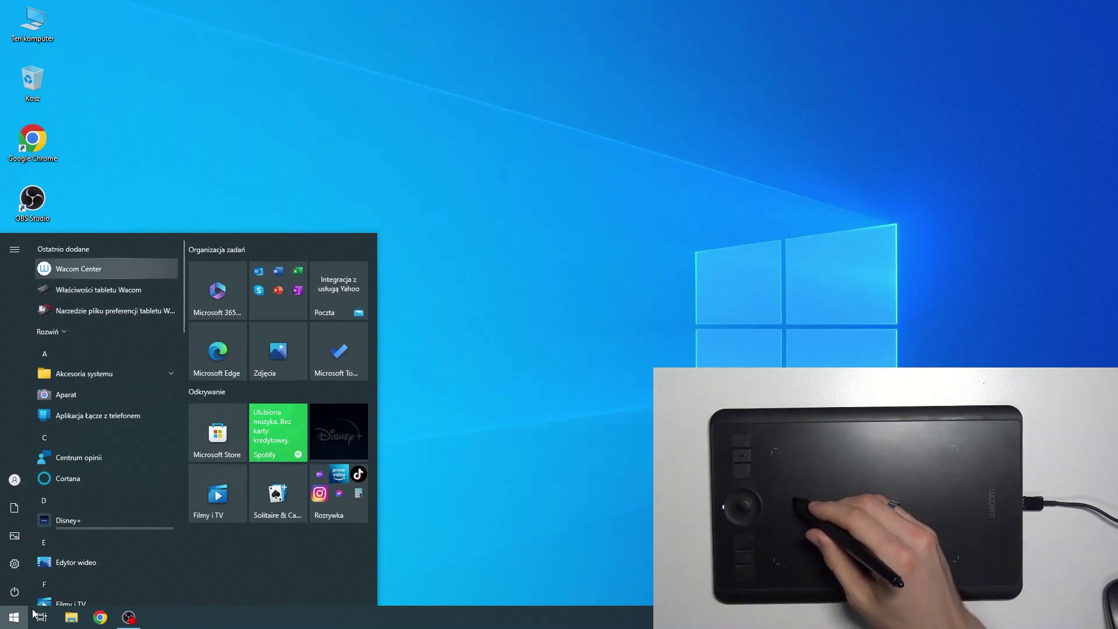
Step: Launch Wacom Center from Start and dismiss the driver-not-responding warnings
left_click(145, 288)
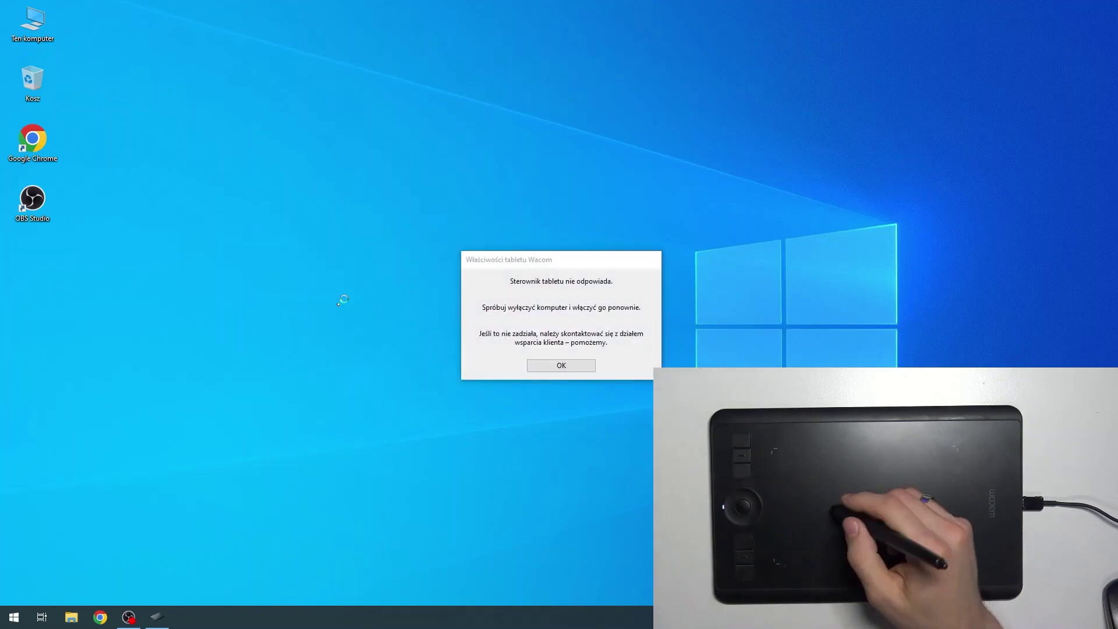
left_click(548, 366)
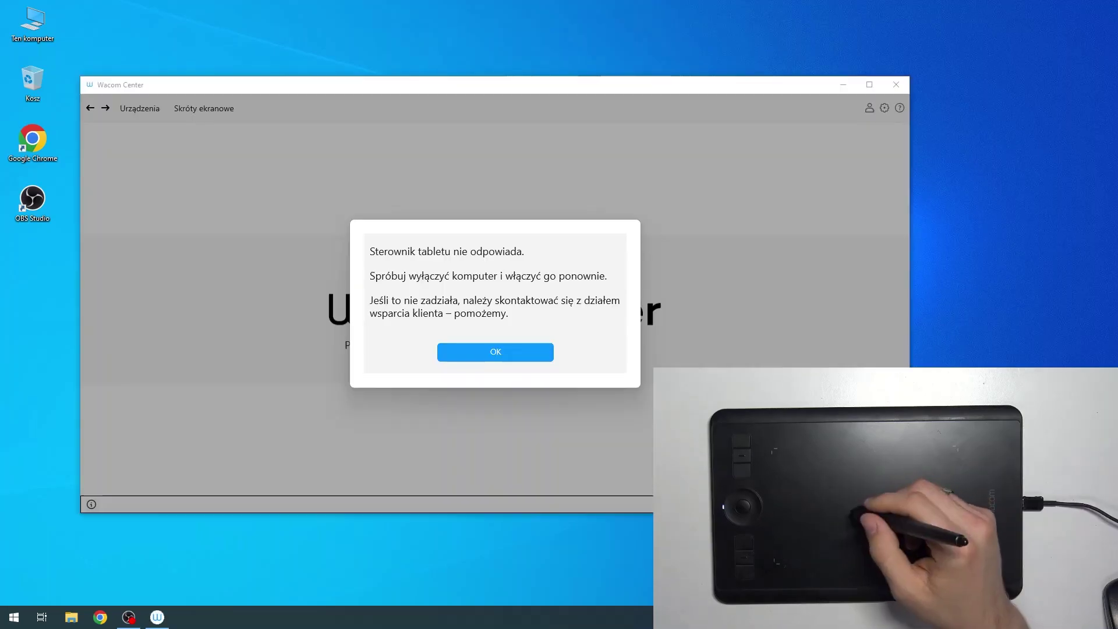
left_click(494, 353)
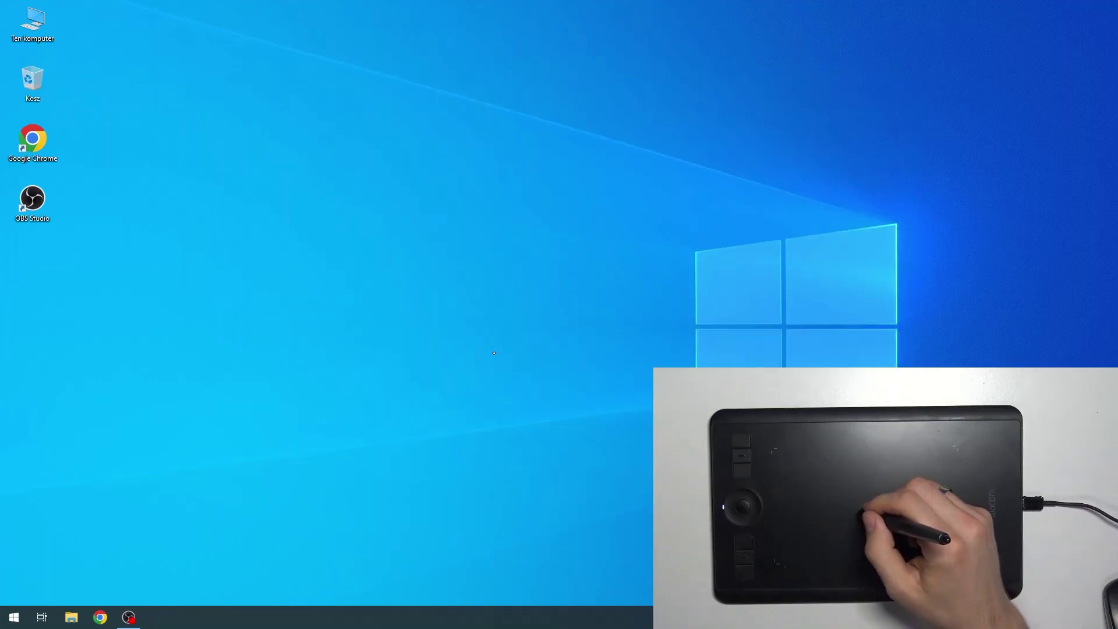
Step: Relaunch Wacom Center from the Start menu's app list
left_click(41, 617)
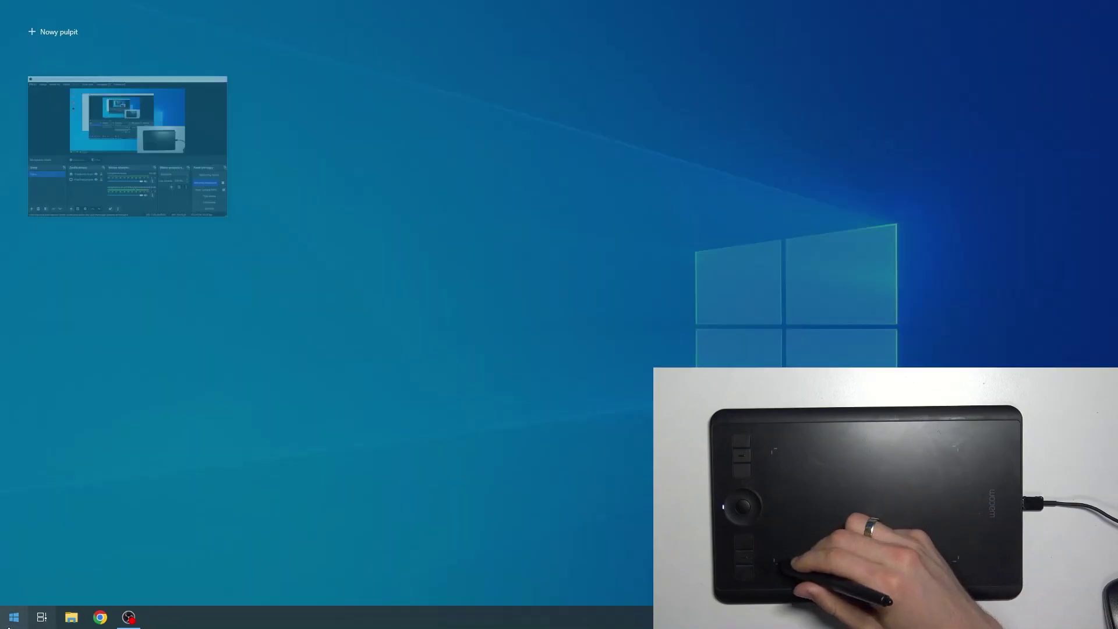
left_click(11, 616)
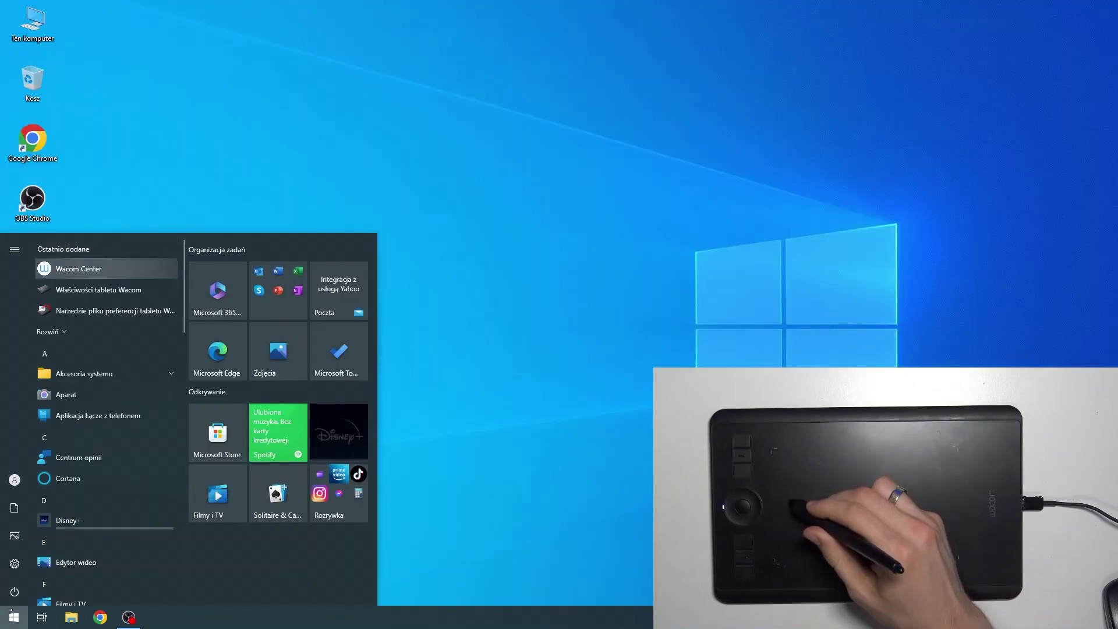
left_click(119, 268)
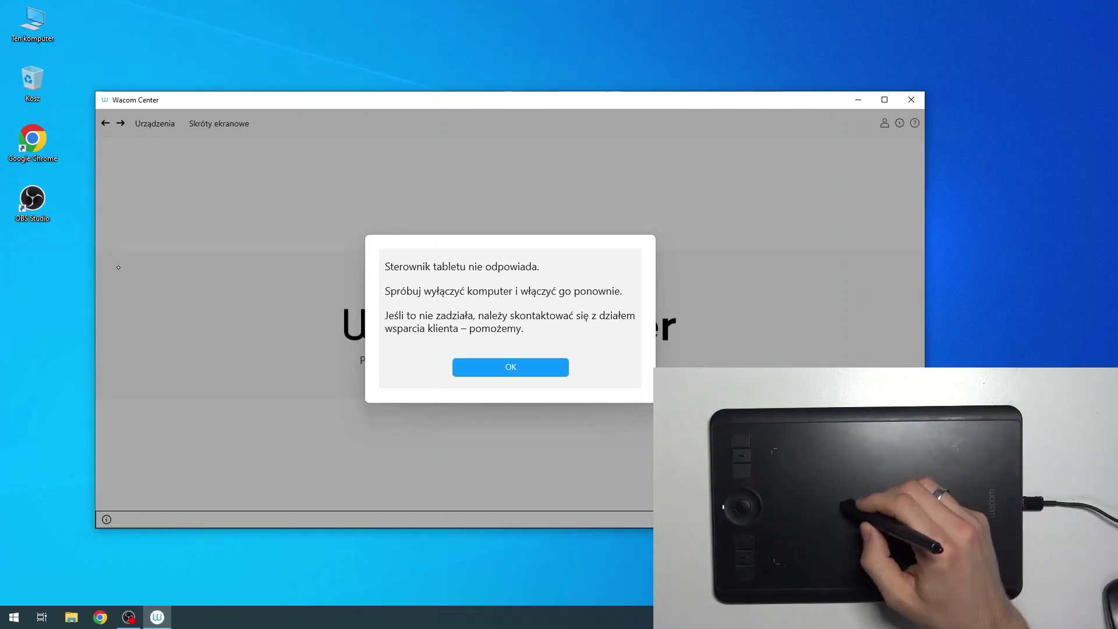
left_click(511, 367)
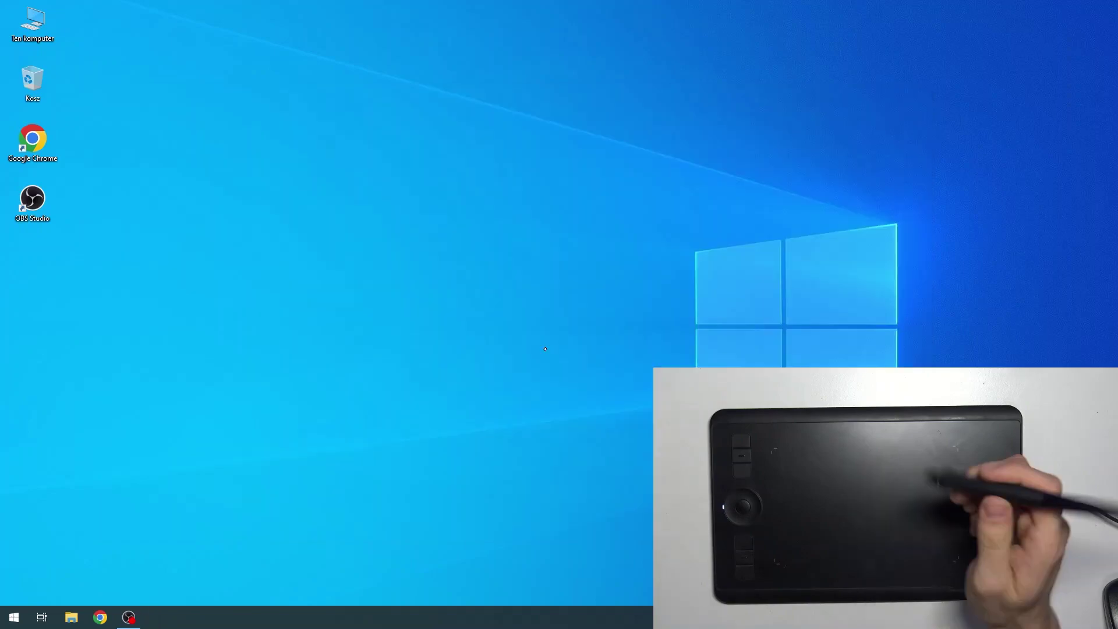